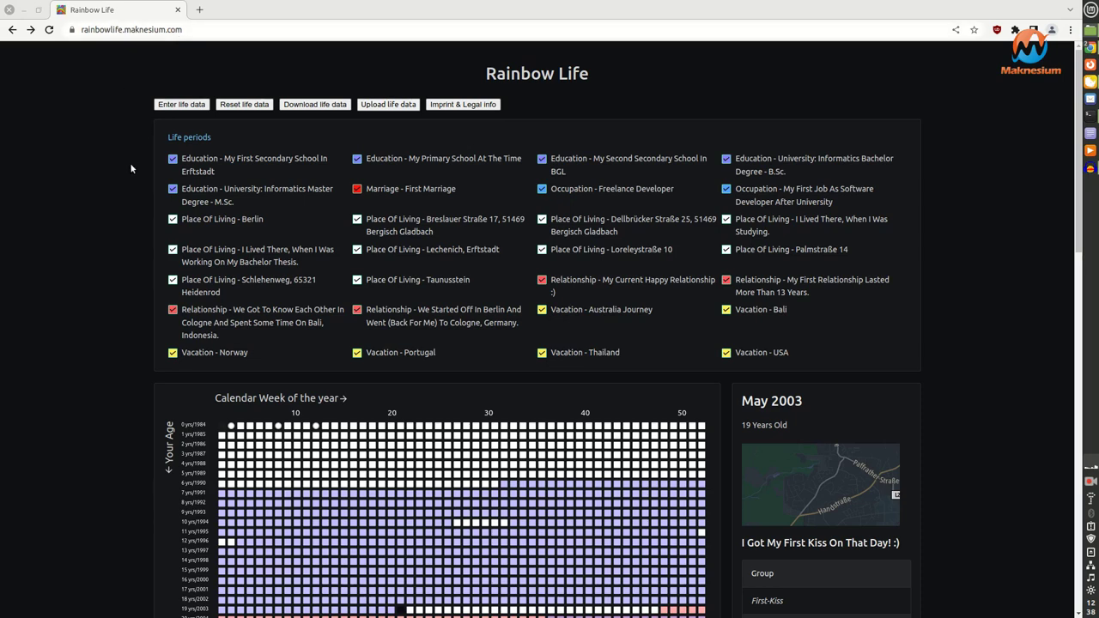
- Show a September 2014 week's details and select its first relationship's info text
{"action": "scroll", "coordinate": [132, 167], "scroll_direction": "down", "scroll_amount": 2}
{"action": "scroll", "coordinate": [131, 169], "scroll_direction": "down", "scroll_amount": 1}
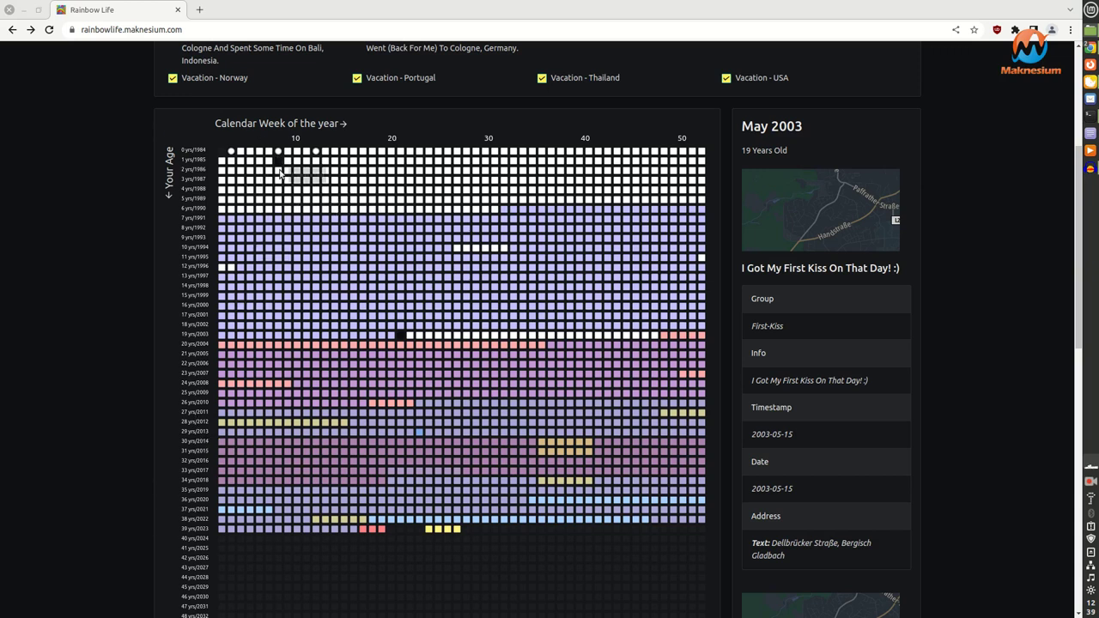
{"action": "mouse_move", "coordinate": [559, 442]}
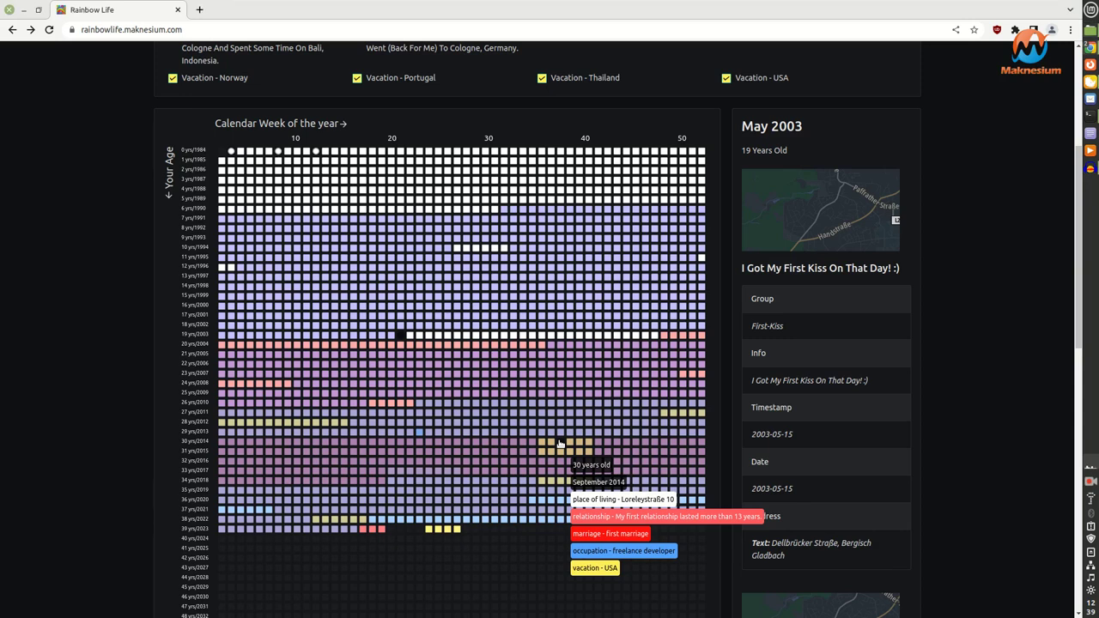
{"action": "left_click", "coordinate": [560, 444]}
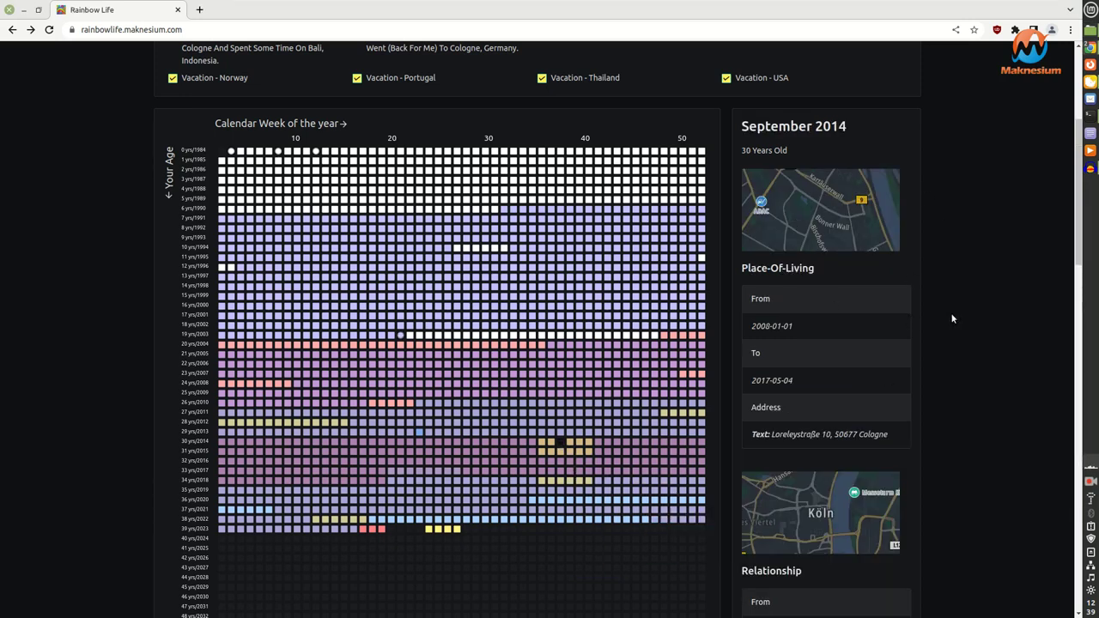
{"action": "scroll", "coordinate": [952, 316], "scroll_direction": "down", "scroll_amount": 3}
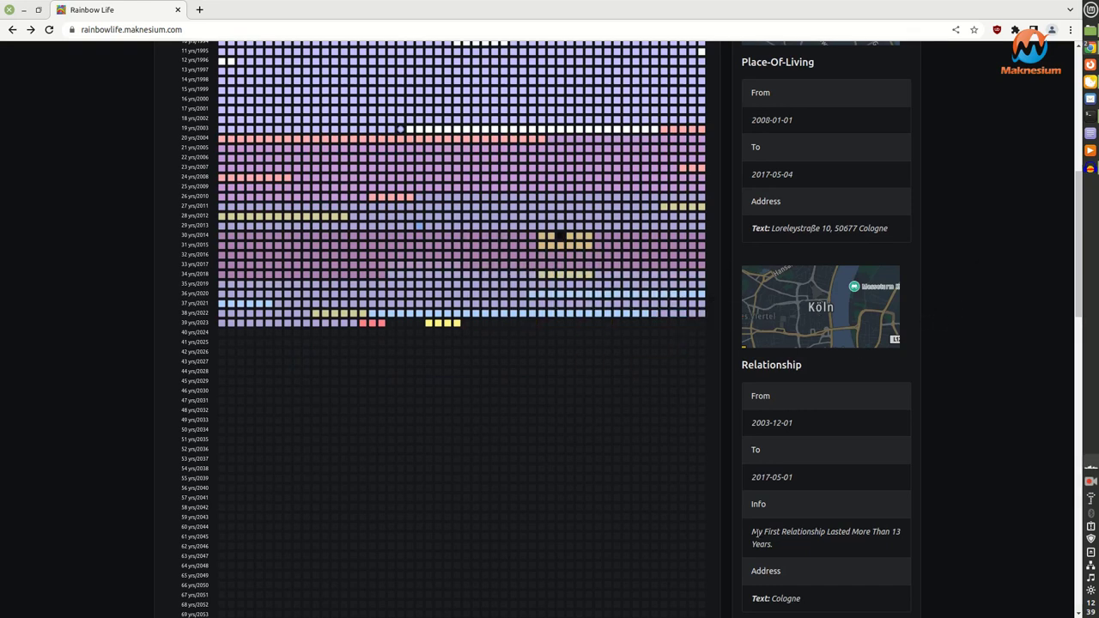
{"action": "left_click_drag", "start_coordinate": [752, 532], "coordinate": [779, 541]}
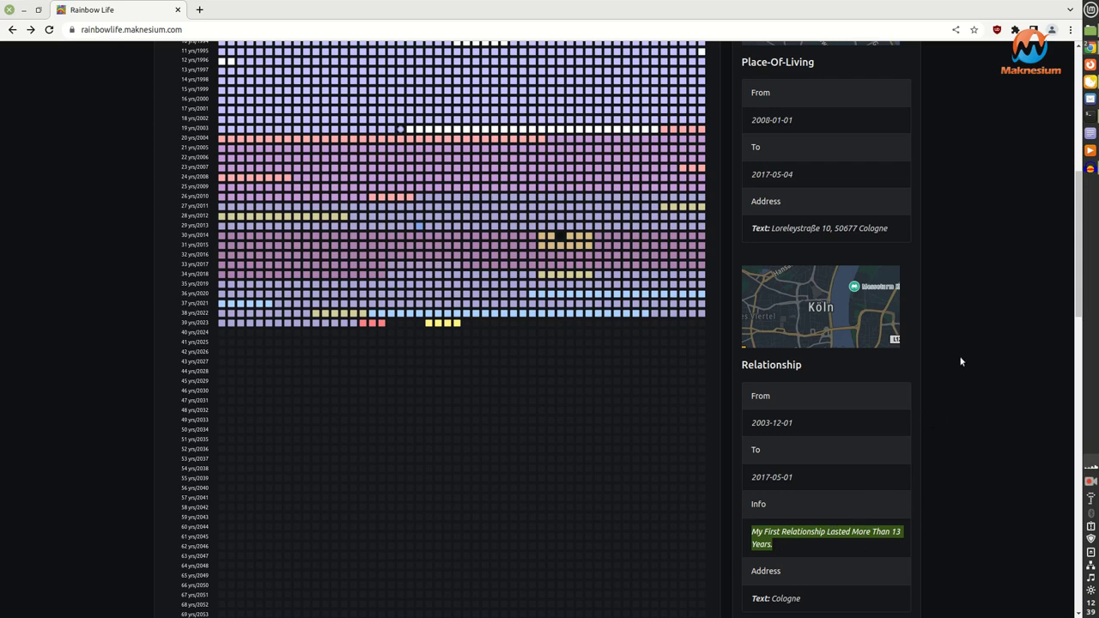
- Scroll the detail panel down to the life-periods list
{"action": "scroll", "coordinate": [961, 352], "scroll_direction": "up", "scroll_amount": 5}
{"action": "scroll", "coordinate": [961, 351], "scroll_direction": "down", "scroll_amount": 3}
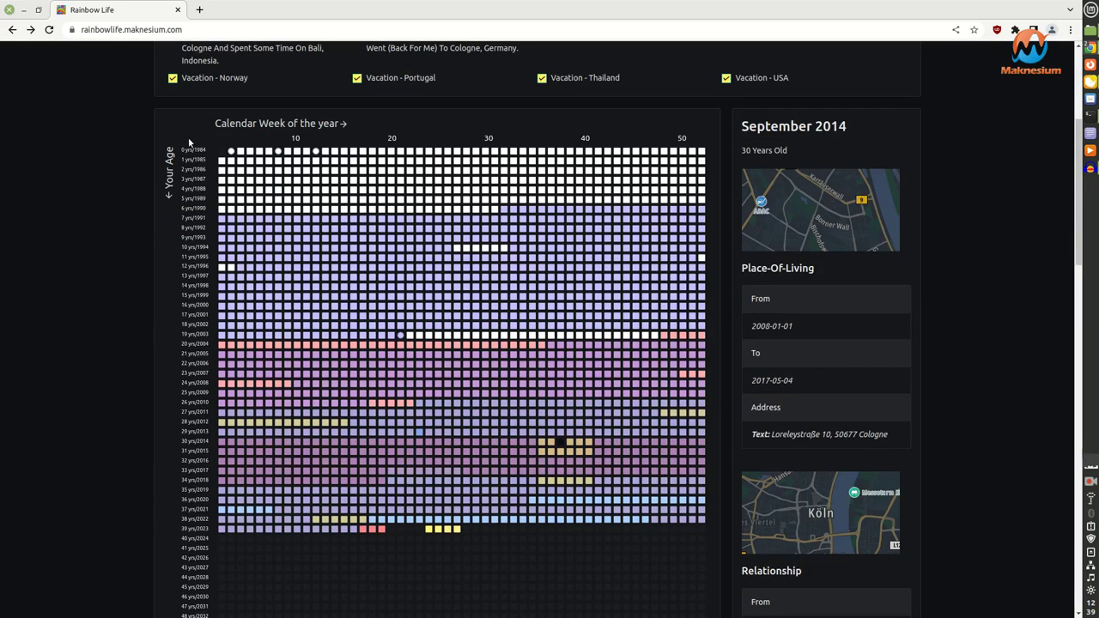
{"action": "scroll", "coordinate": [181, 135], "scroll_direction": "down", "scroll_amount": 2}
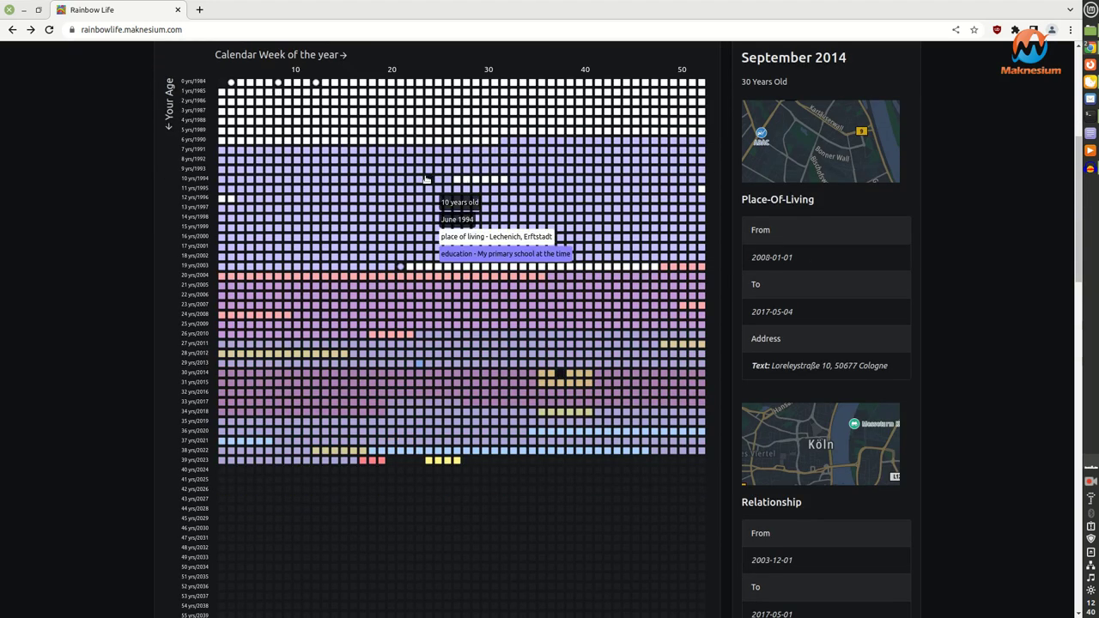
{"action": "scroll", "coordinate": [115, 309], "scroll_direction": "down", "scroll_amount": 3}
{"action": "scroll", "coordinate": [116, 305], "scroll_direction": "down", "scroll_amount": 4}
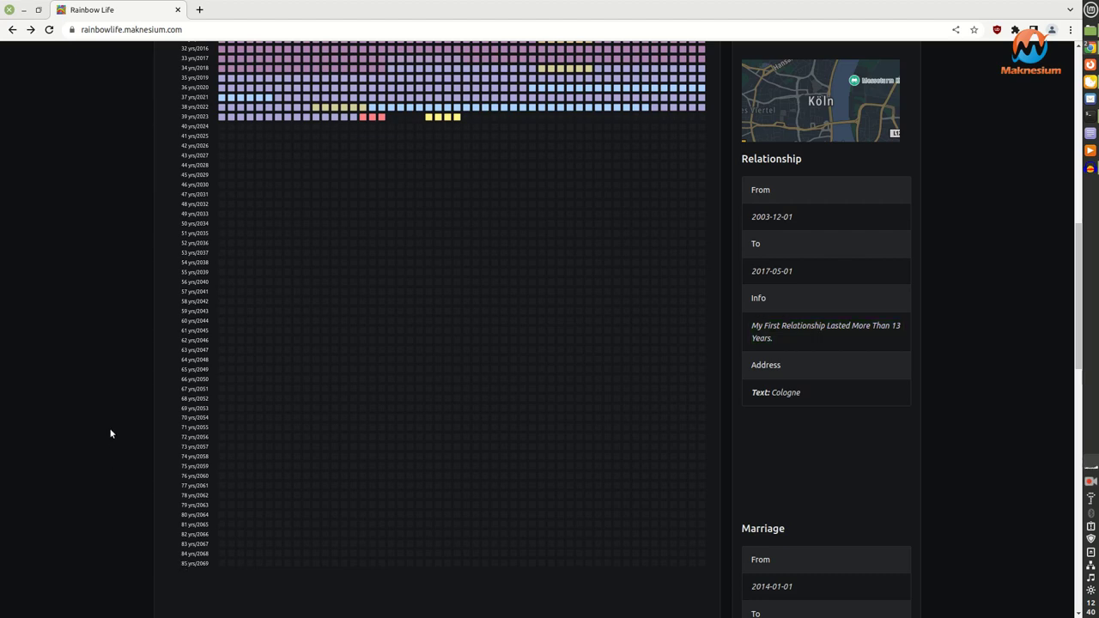
{"action": "scroll", "coordinate": [109, 432], "scroll_direction": "up", "scroll_amount": 8}
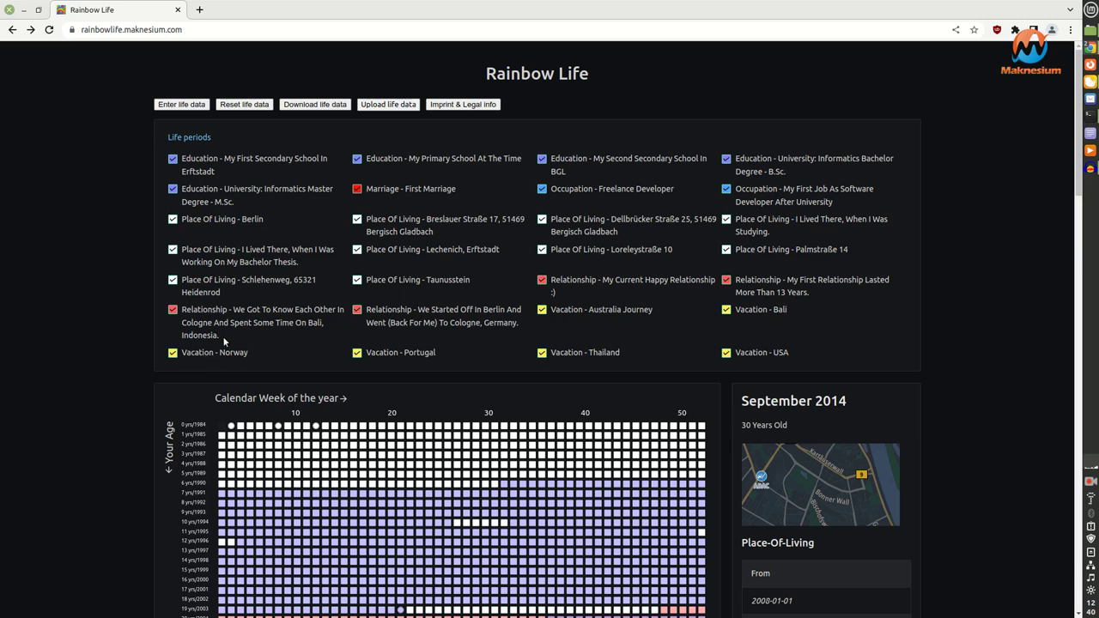
- Toggle the secondary school and Breslauer Straße legend periods off and on
{"action": "left_click", "coordinate": [615, 164]}
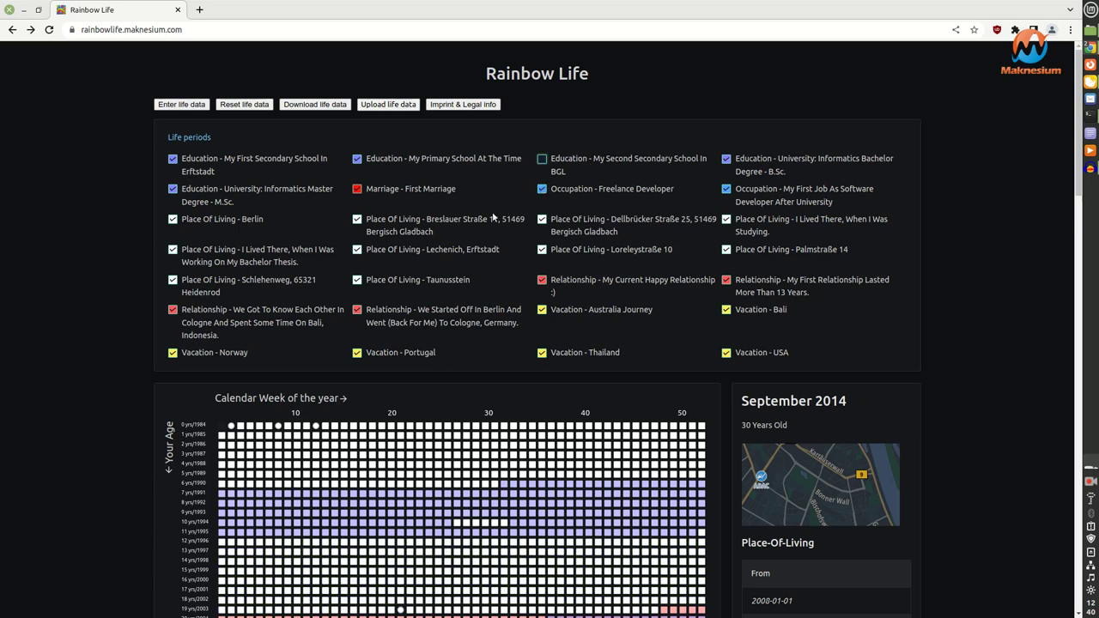
{"action": "left_click", "coordinate": [442, 229]}
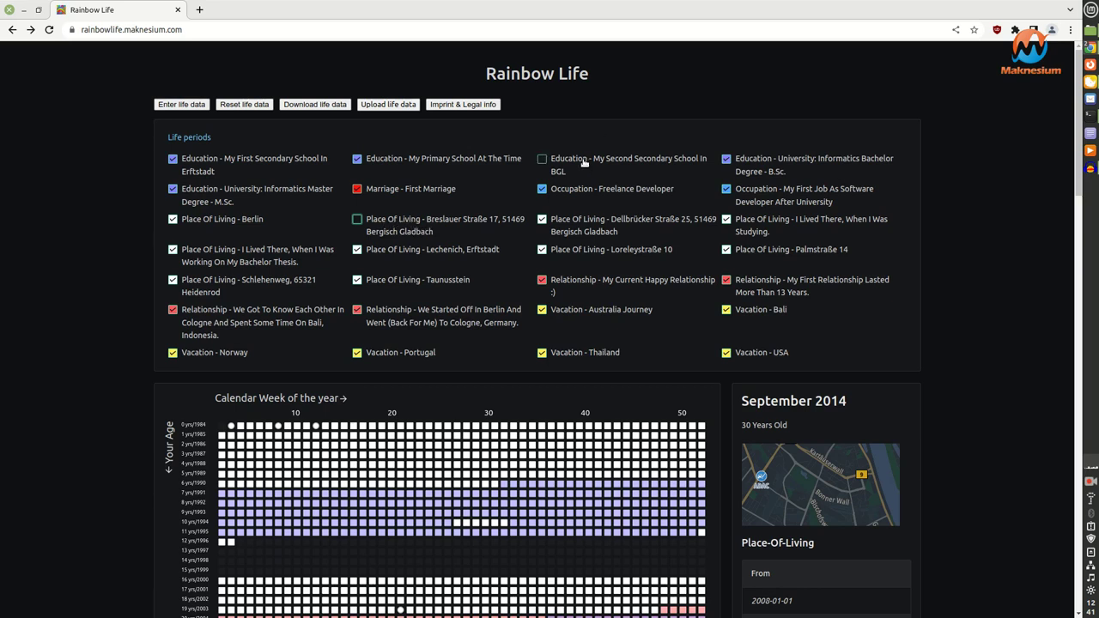
{"action": "left_click", "coordinate": [583, 163]}
{"action": "left_click", "coordinate": [583, 163]}
- Reset the life data, leaving an empty week grid from 1980
{"action": "scroll", "coordinate": [720, 176], "scroll_direction": "down", "scroll_amount": 5}
{"action": "scroll", "coordinate": [720, 176], "scroll_direction": "down", "scroll_amount": 1}
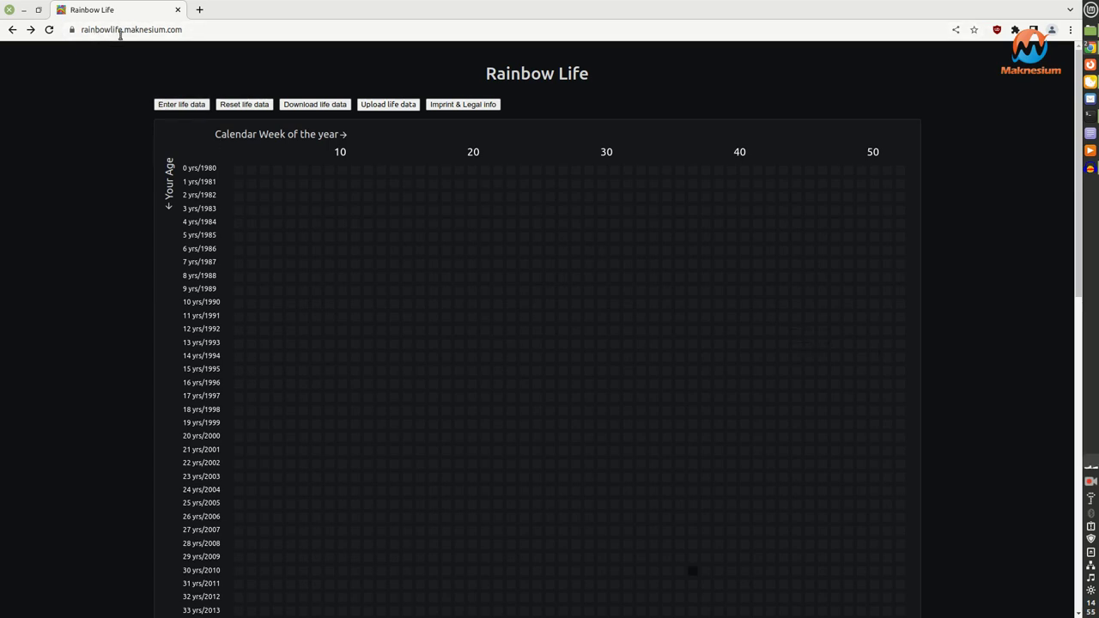
{"action": "left_click", "coordinate": [175, 106]}
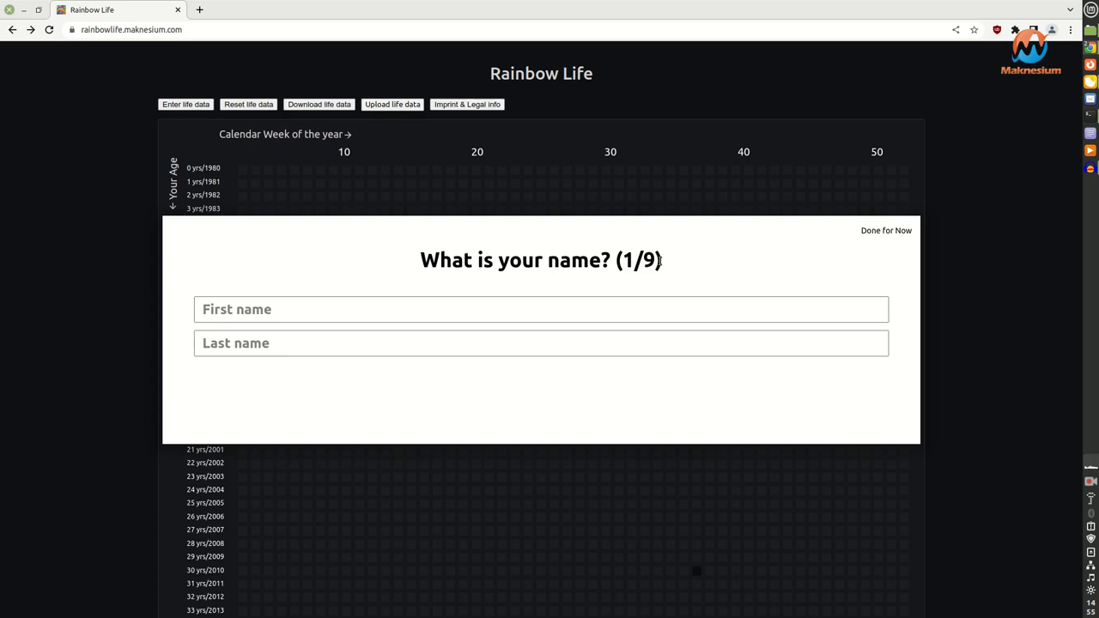
- Enter first name John and last name Doe, and continue to the birth question
{"action": "left_click", "coordinate": [304, 313]}
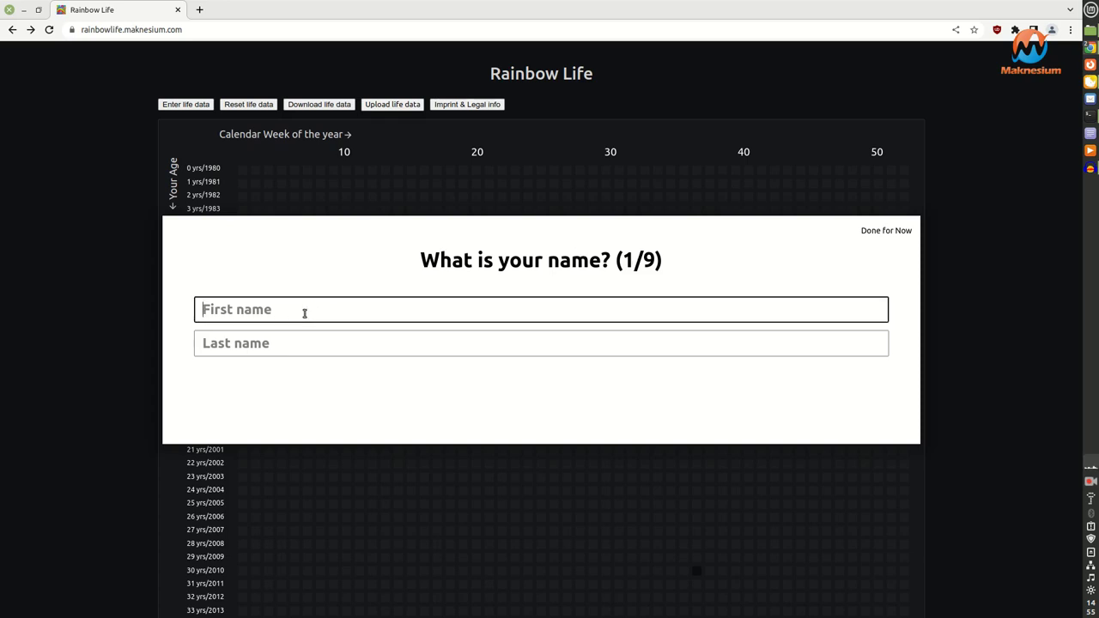
{"action": "type", "text": "Joe"}
{"action": "key", "text": "BackSpace"}
{"action": "type", "text": "hn"}
{"action": "key", "text": "Tab"}
{"action": "type", "text": "Doe"}
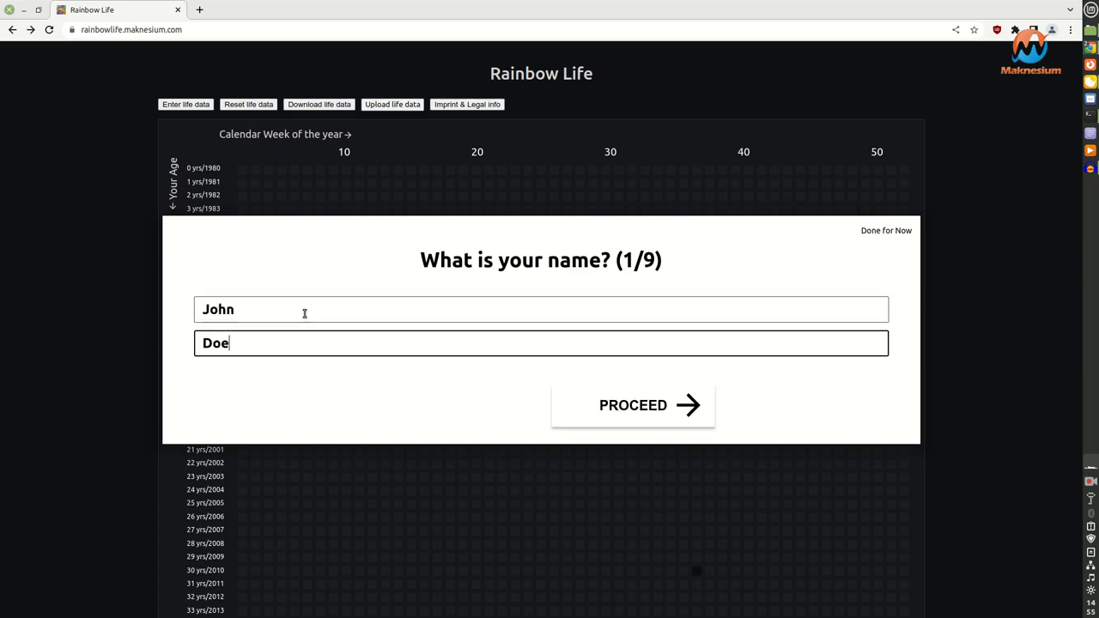
{"action": "left_click", "coordinate": [657, 418]}
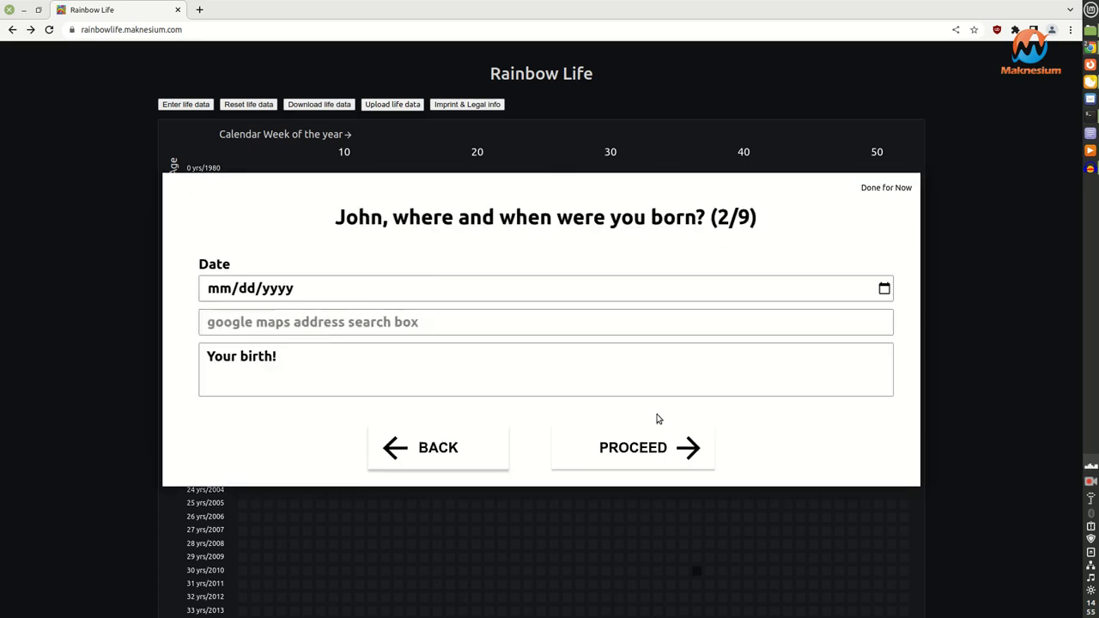
- Record birth on 01/01/1980 in New York, NY, and skip the school question
{"action": "left_click", "coordinate": [215, 294]}
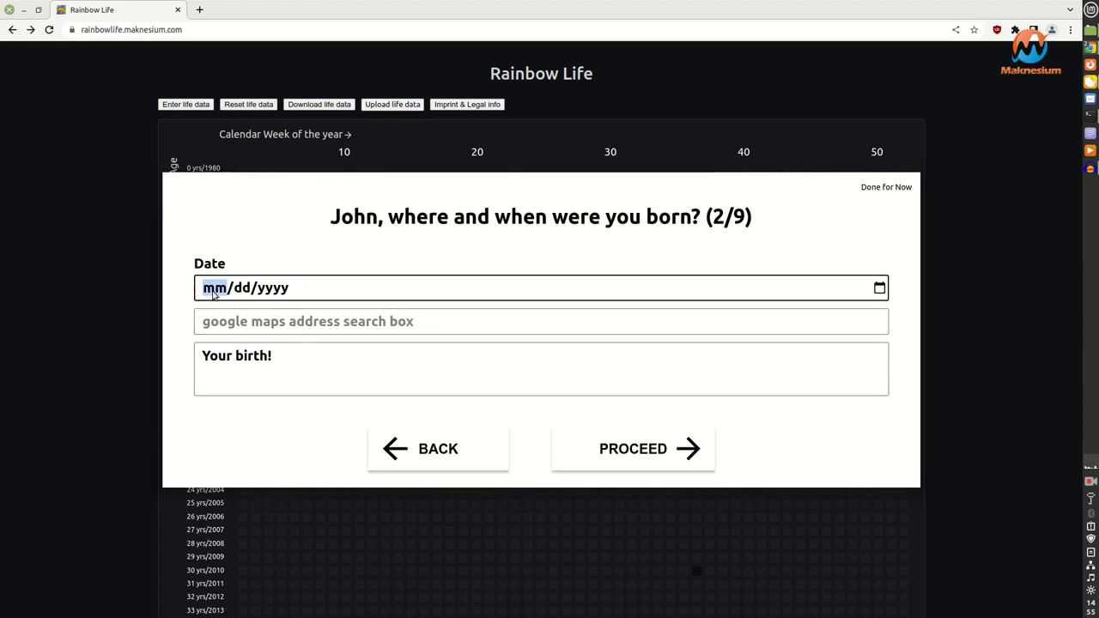
{"action": "type", "text": "01/01/1980"}
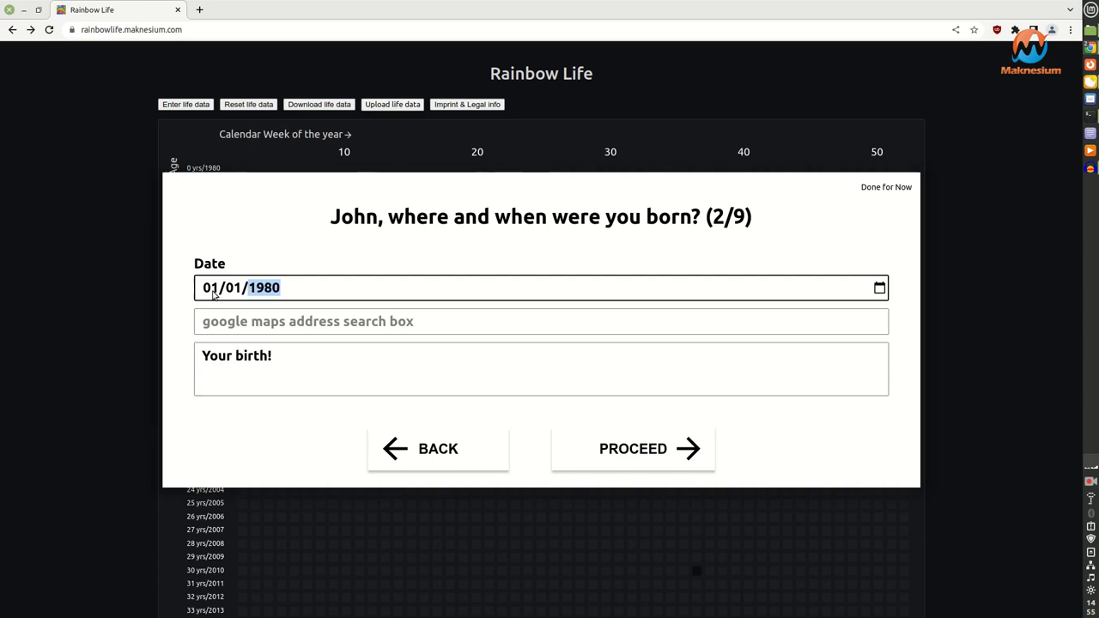
{"action": "key", "text": "Tab"}
{"action": "type", "text": "new york"}
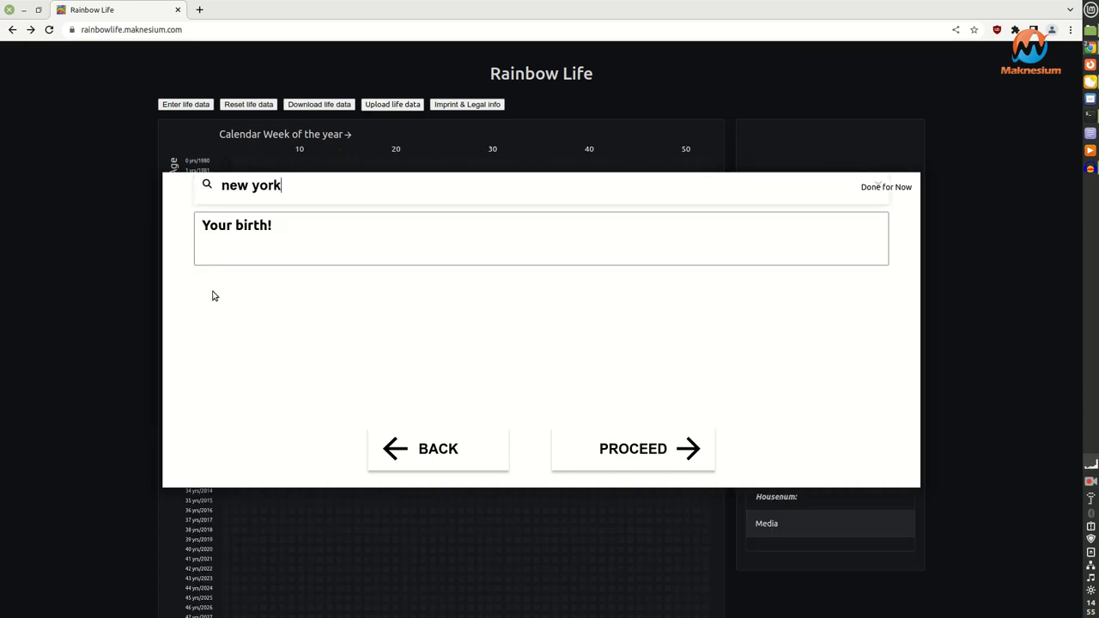
{"action": "key", "text": "Down"}
{"action": "key", "text": "Return"}
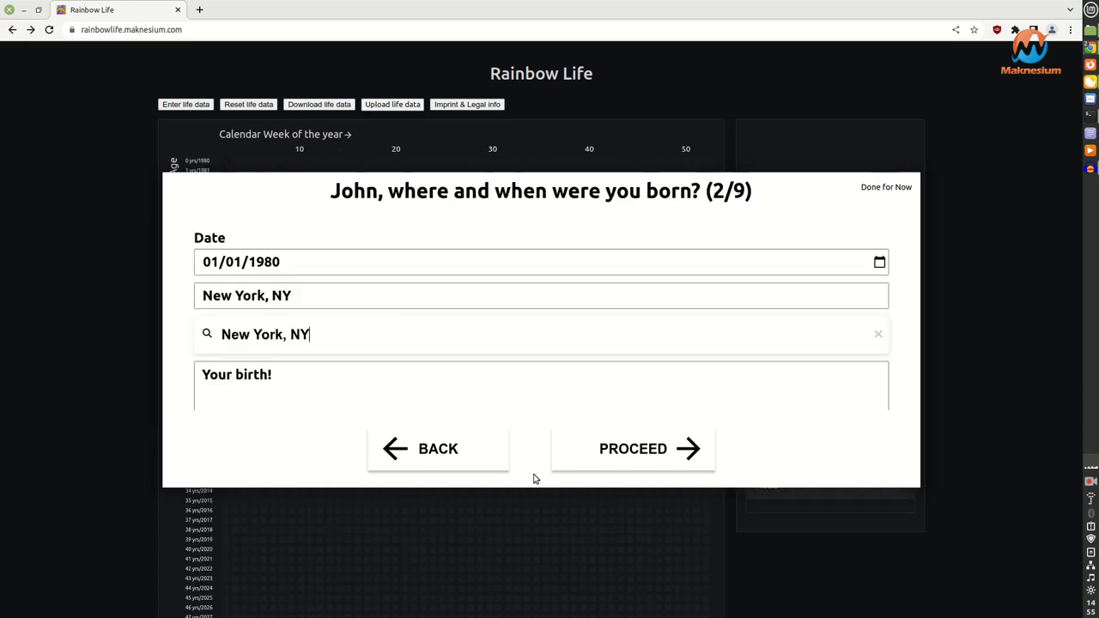
{"action": "left_click", "coordinate": [610, 454]}
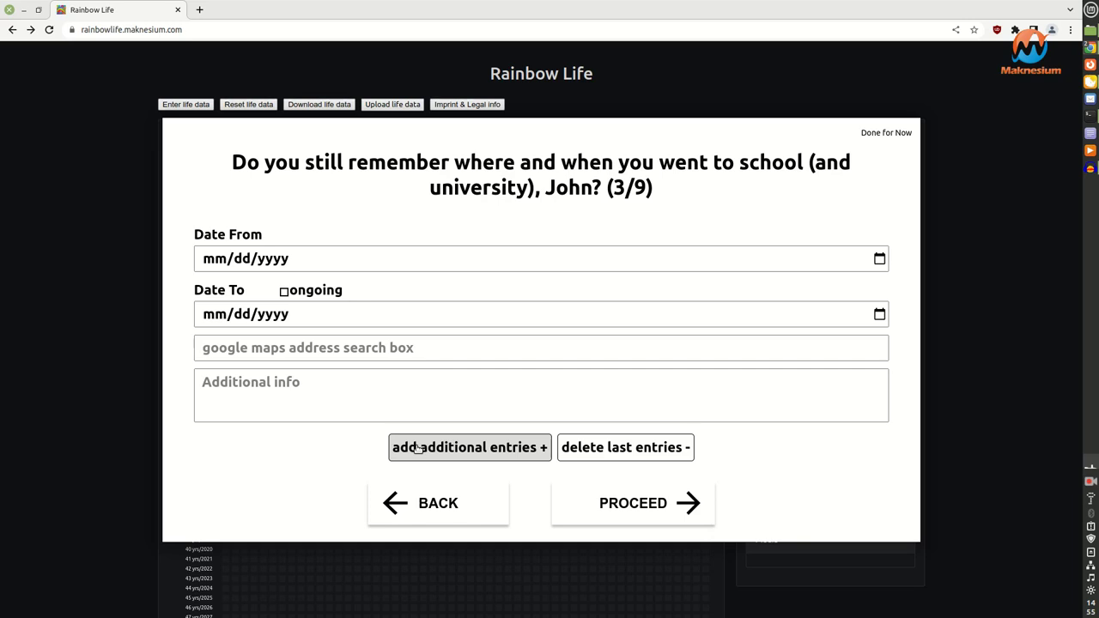
{"action": "left_click", "coordinate": [604, 505]}
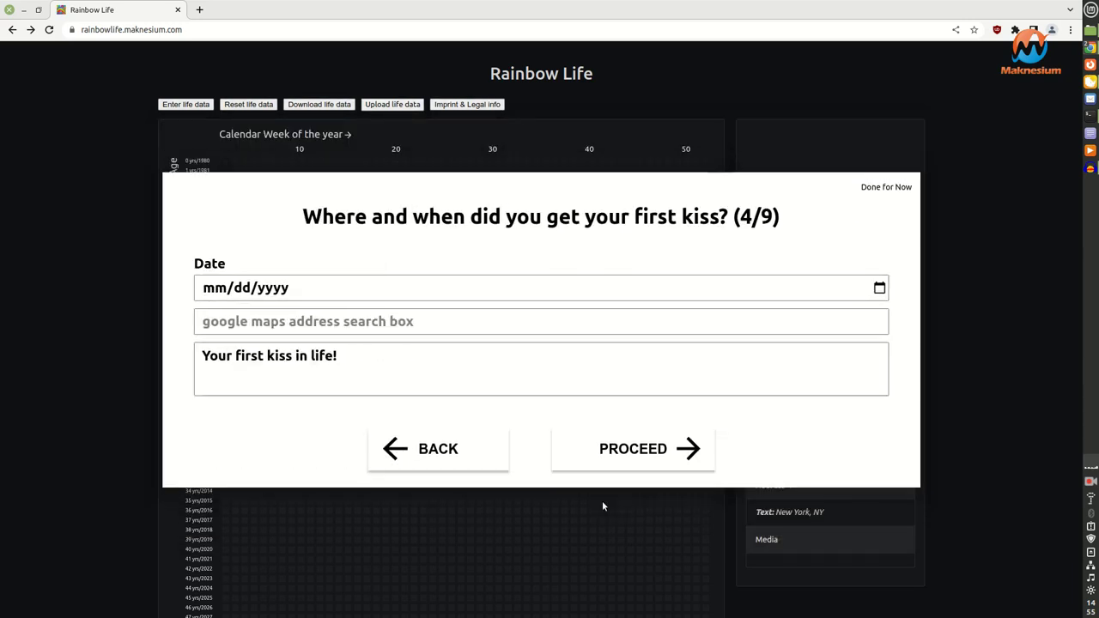
- Skip the first-kiss question and set a living period from 01/01/1980 to 01/01/1990
{"action": "left_click", "coordinate": [601, 455]}
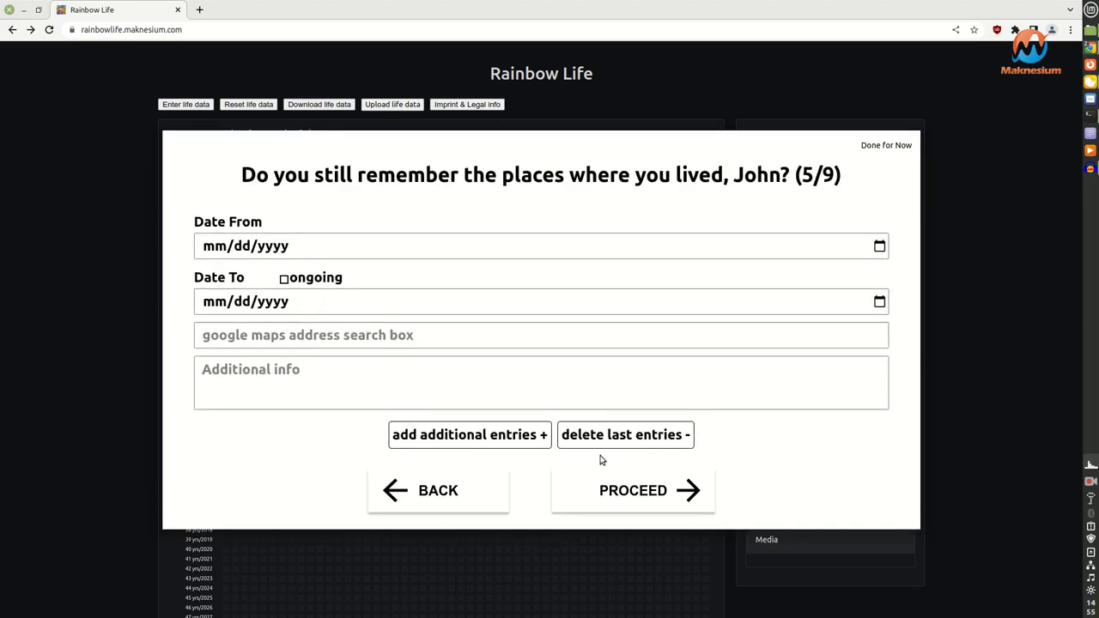
{"action": "left_click", "coordinate": [208, 252]}
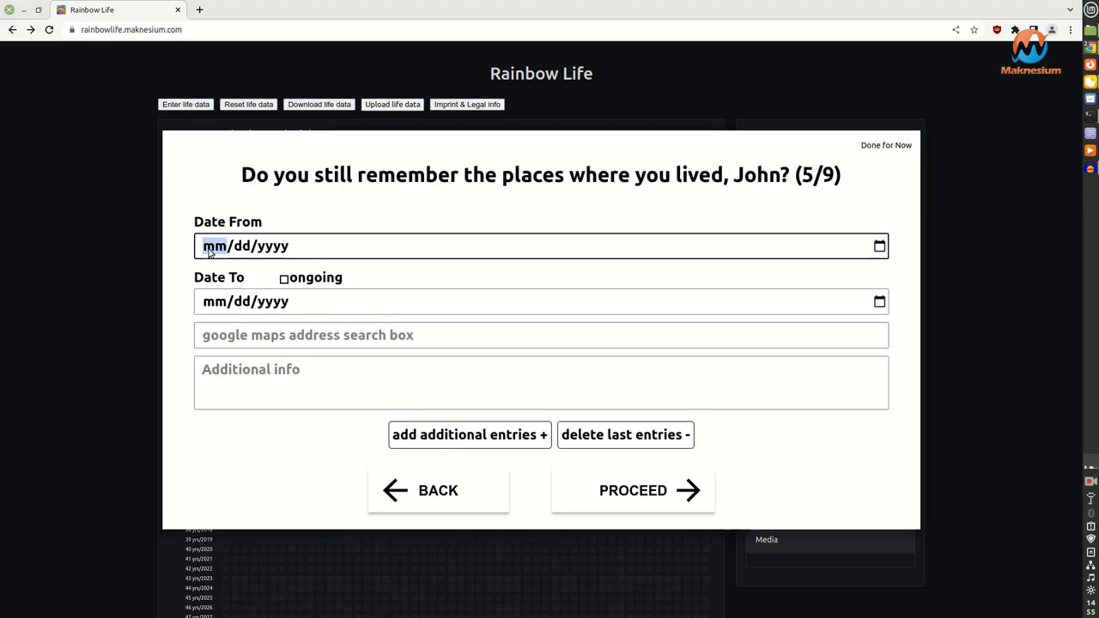
{"action": "type", "text": "01/01/"}
{"action": "type", "text": "0019"}
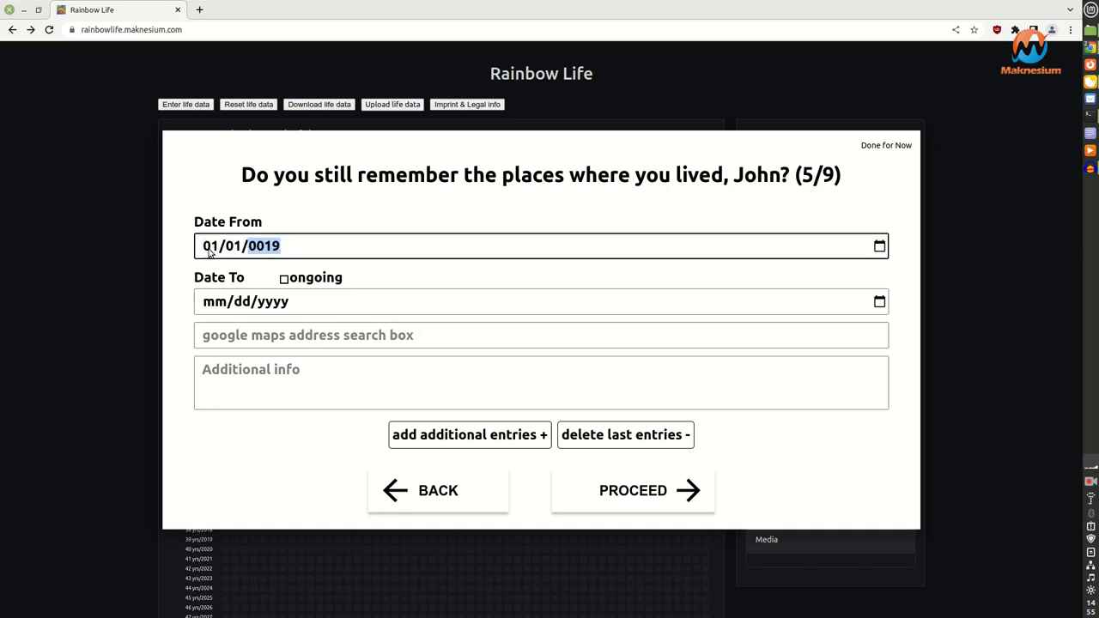
{"action": "type", "text": "80"}
{"action": "key", "text": "Tab"}
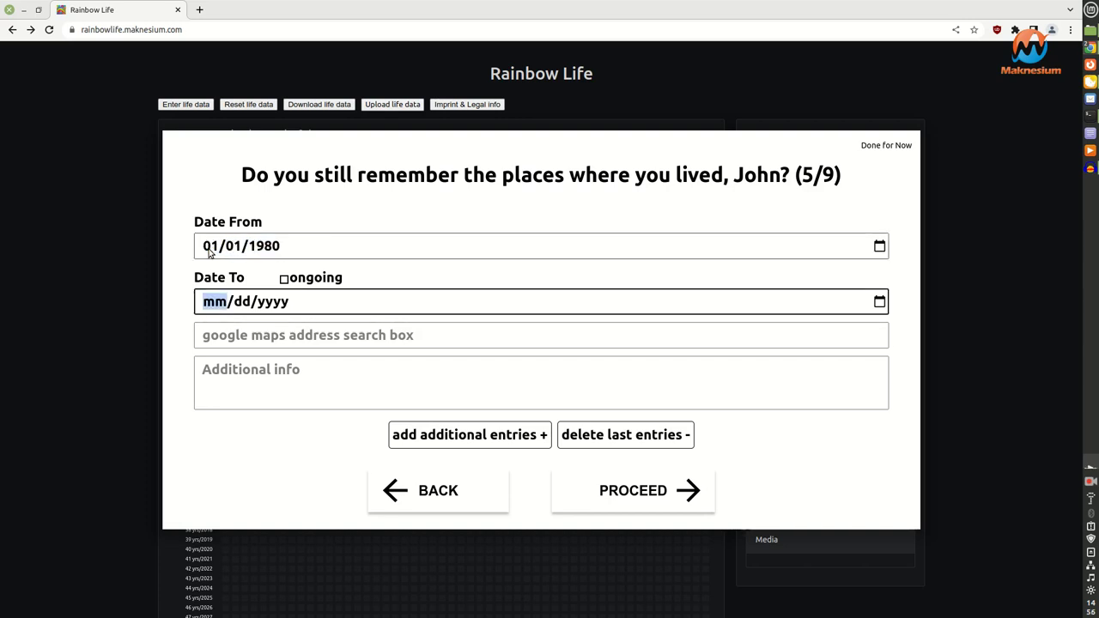
{"action": "type", "text": "01/01/"}
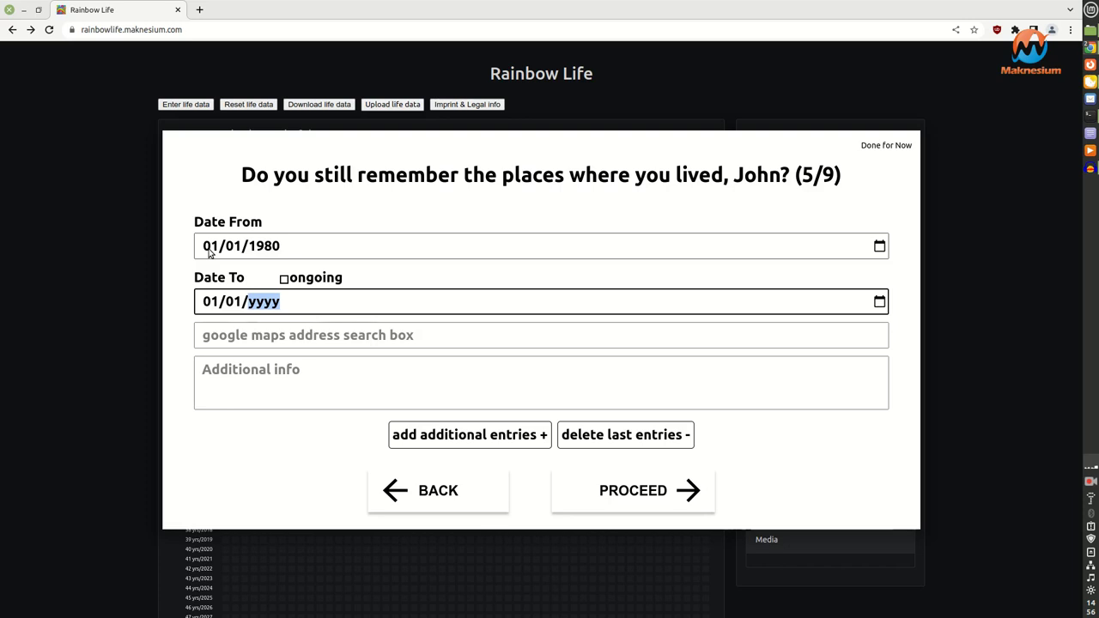
{"action": "type", "text": "1990"}
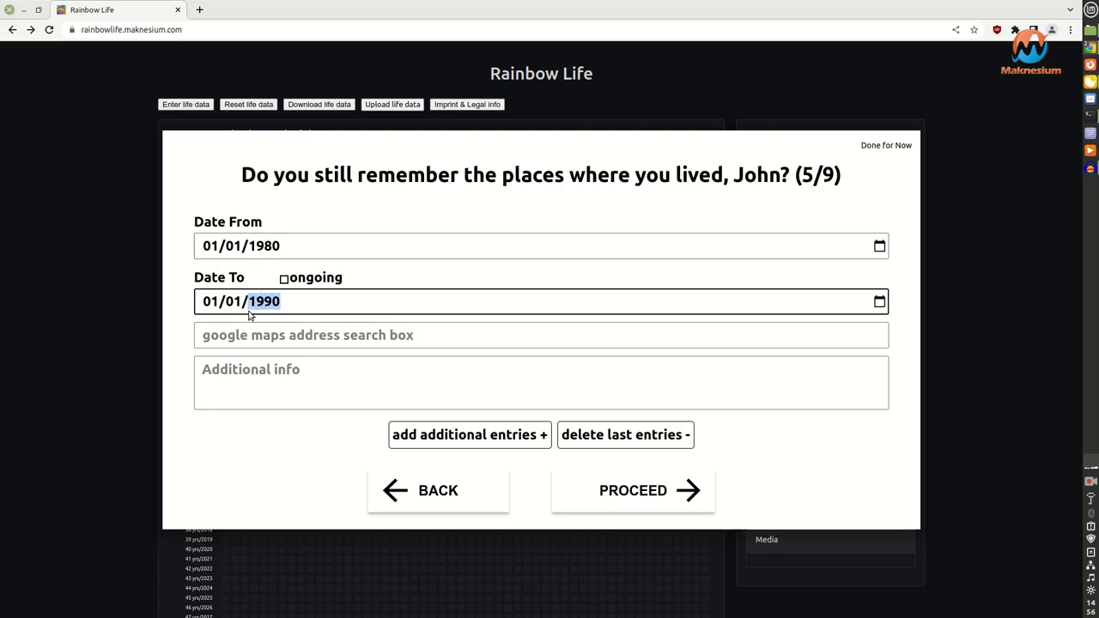
- Choose New York, NY as the place lived, save it, and close the questionnaire
{"action": "left_click", "coordinate": [245, 335]}
{"action": "type", "text": "ne y"}
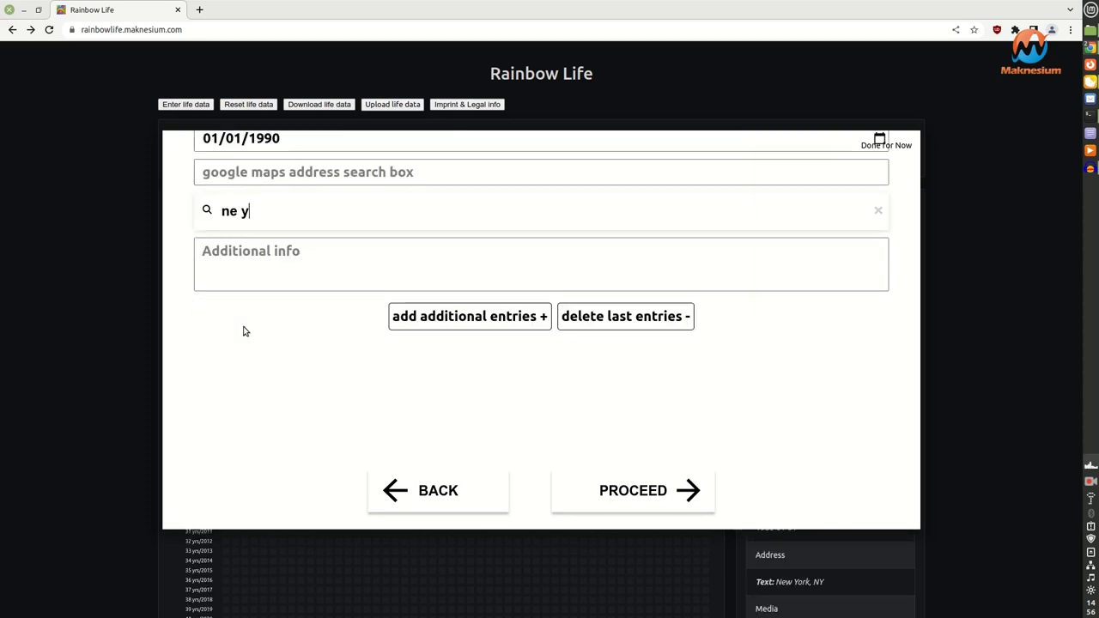
{"action": "type", "text": "ork"}
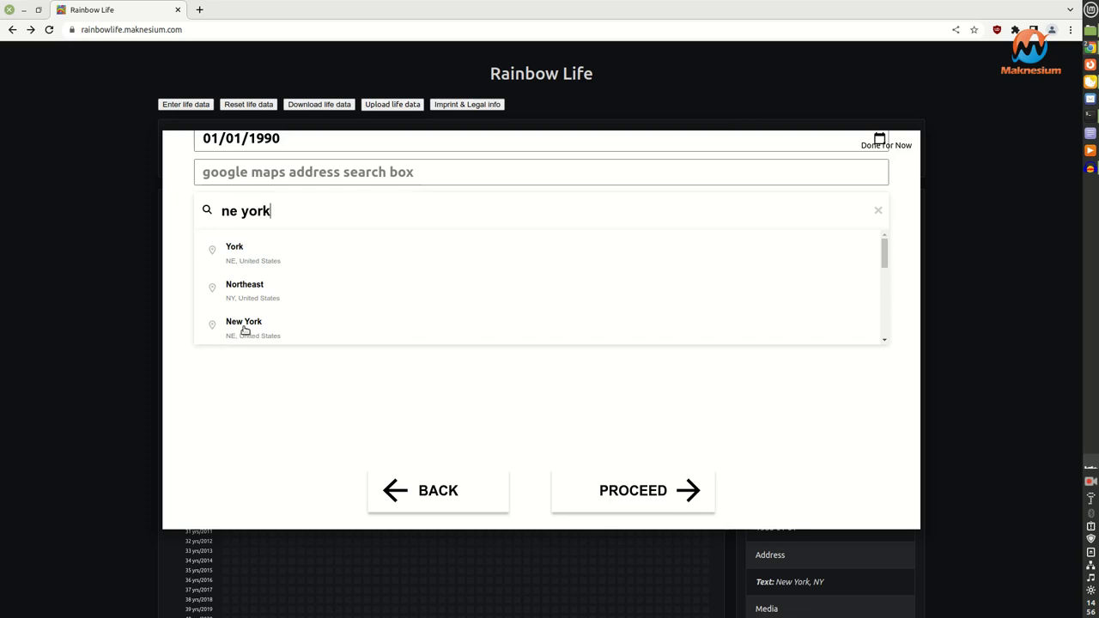
{"action": "type", "text": "w"}
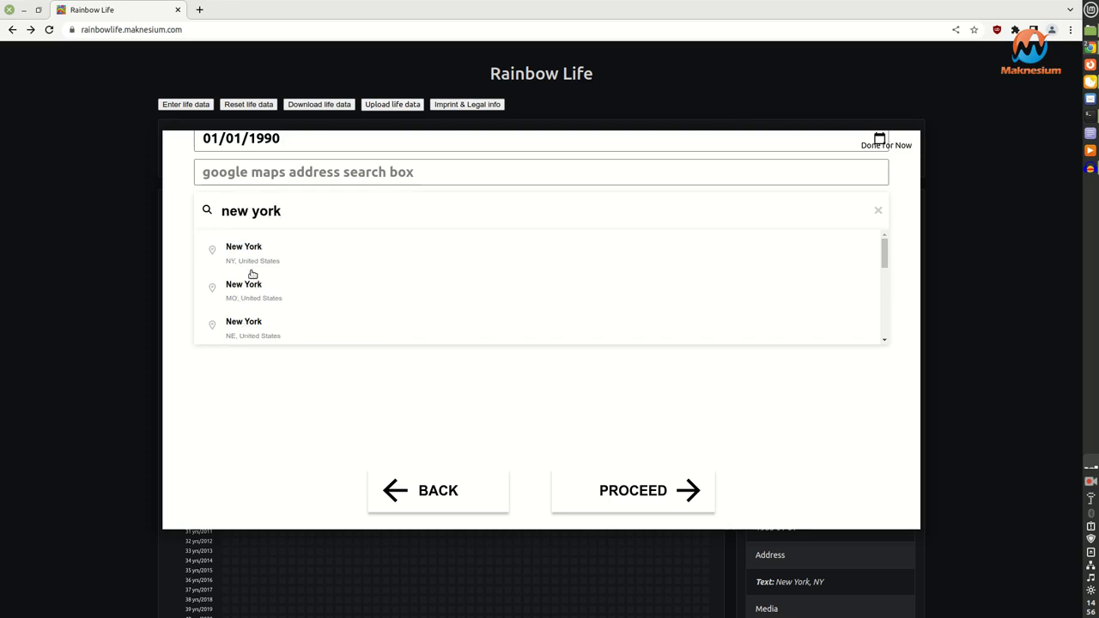
{"action": "left_click", "coordinate": [255, 255]}
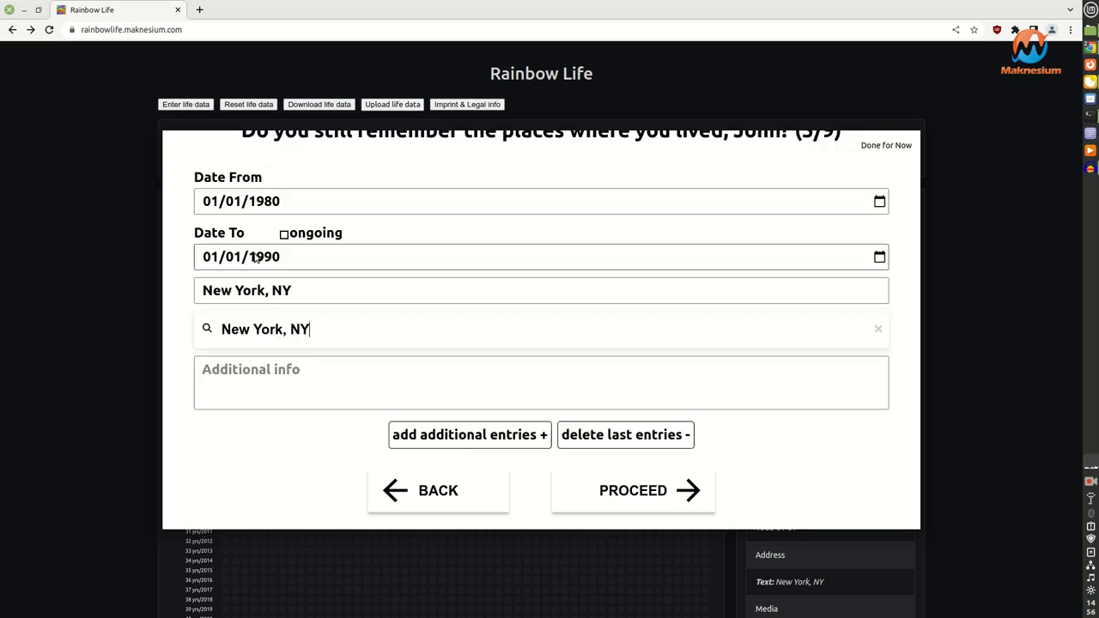
{"action": "left_click", "coordinate": [627, 502]}
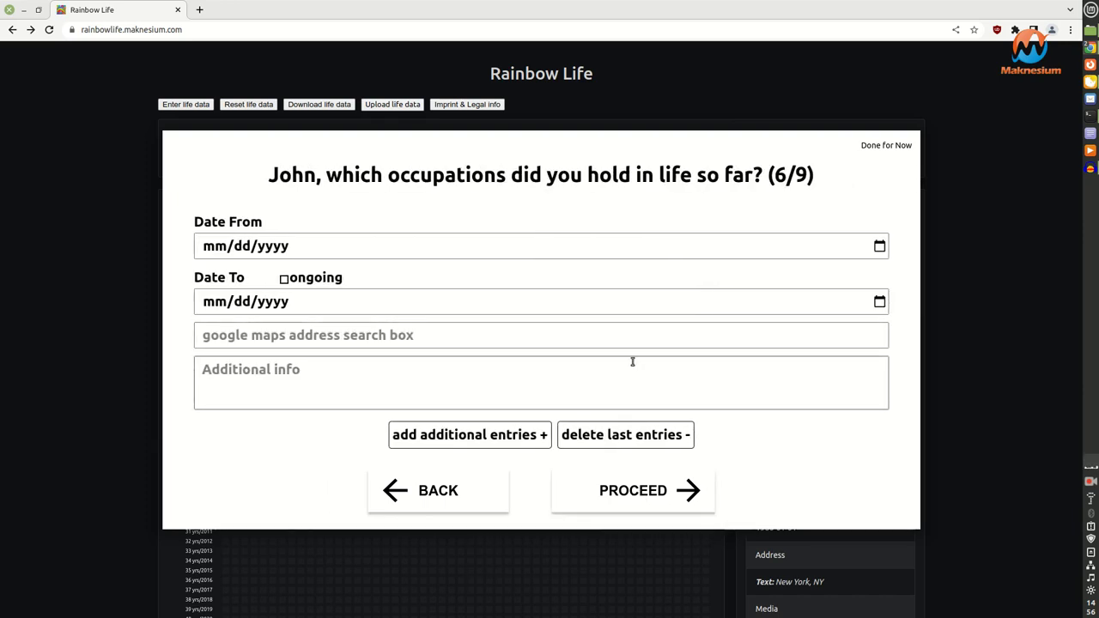
{"action": "left_click", "coordinate": [873, 148]}
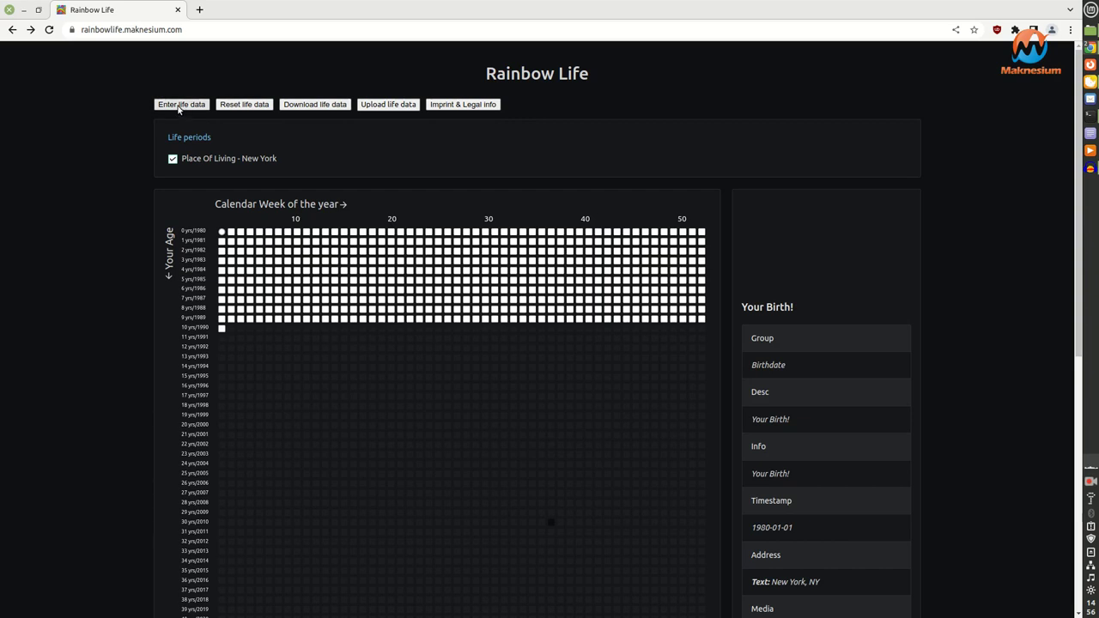
- Reopen the life-data questionnaire and close it again to return to the week grid
{"action": "left_click", "coordinate": [179, 105]}
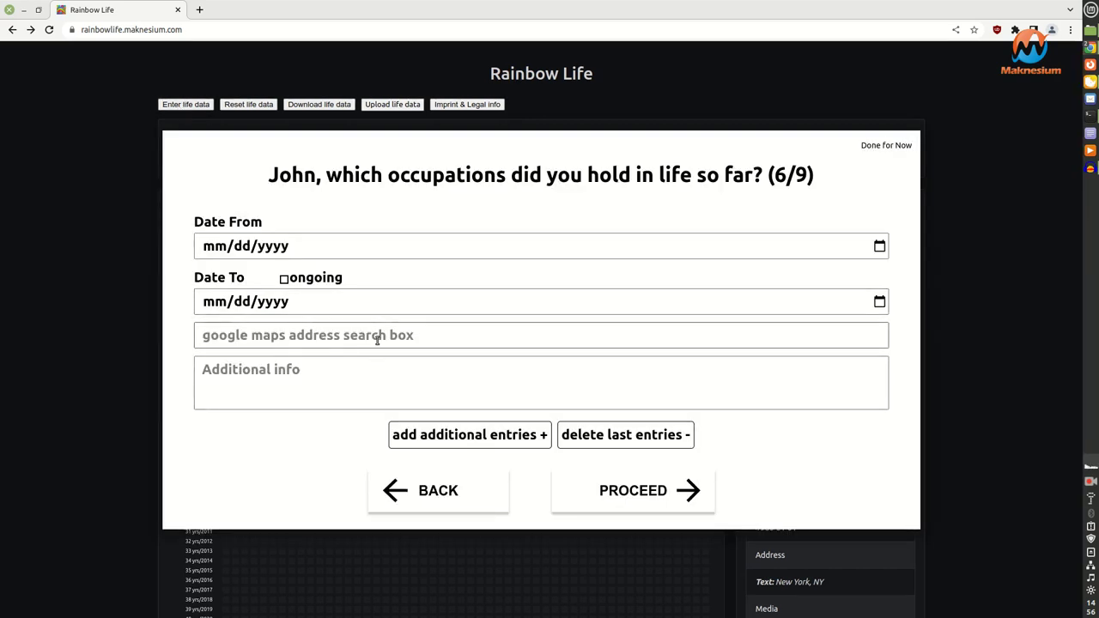
{"action": "left_click", "coordinate": [885, 146]}
{"action": "mouse_move", "coordinate": [513, 259]}
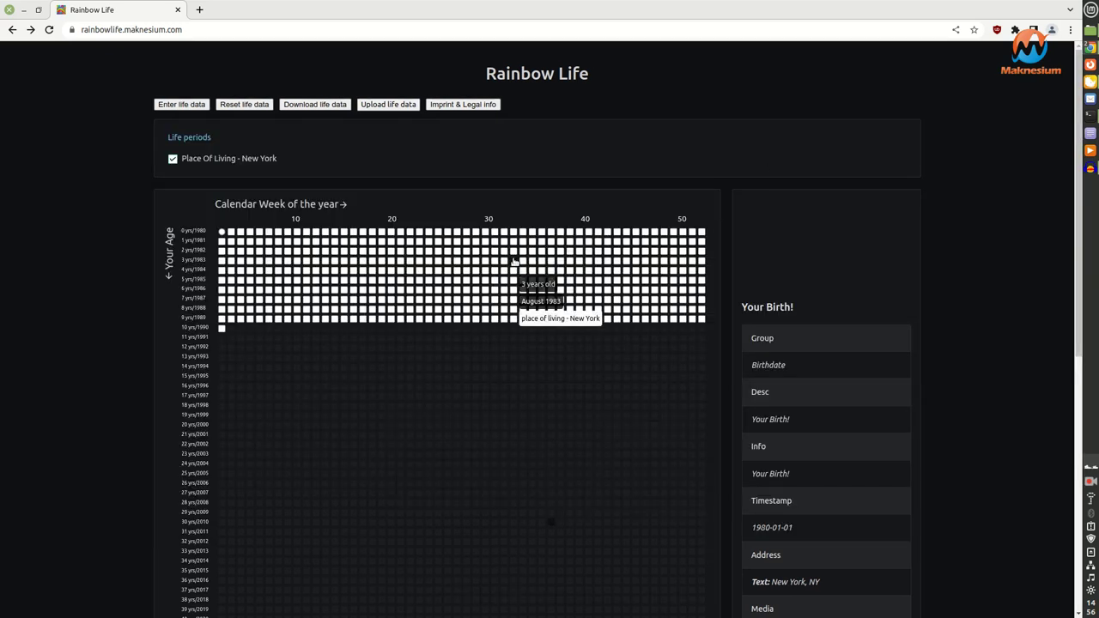